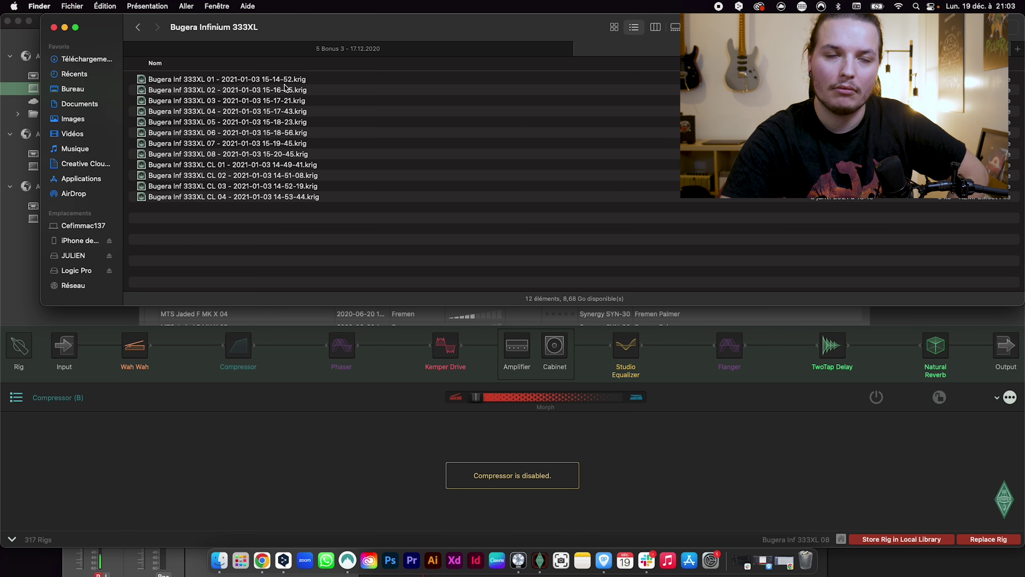
# Switch to Rig Manager and look through the rigs stored in the Local Library.
pyautogui.click(6, 243)
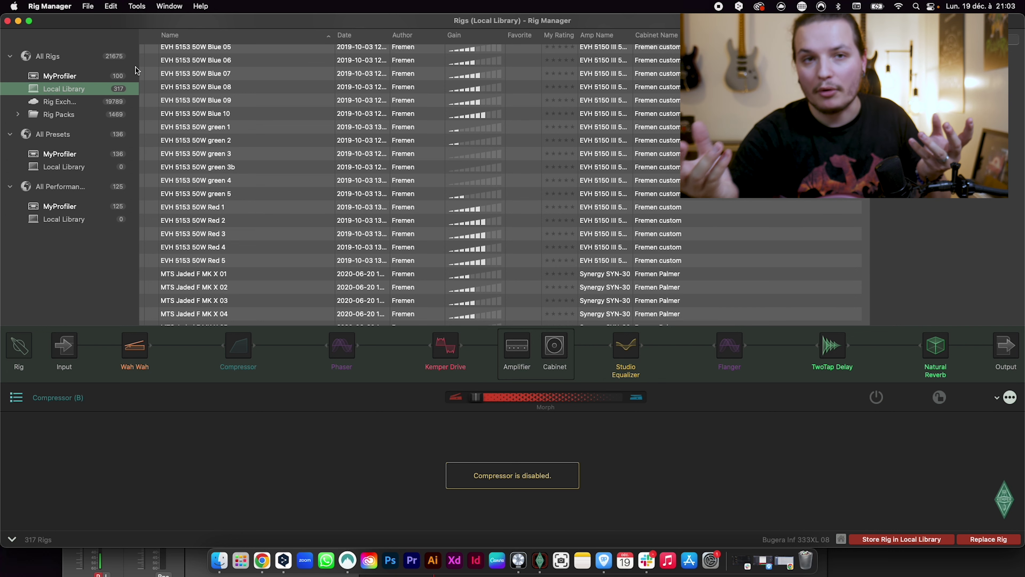
pyautogui.click(90, 92)
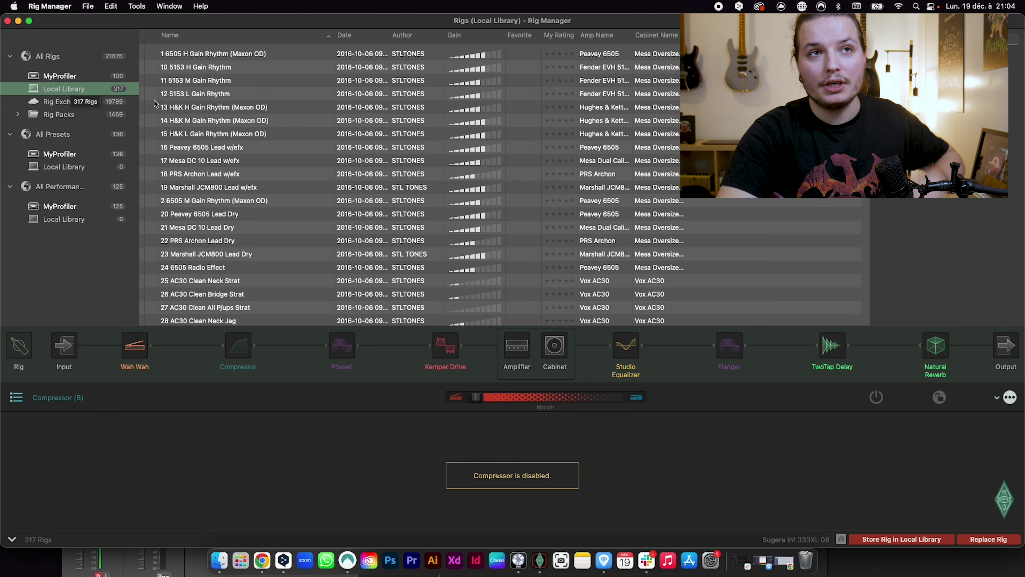
pyautogui.scroll(-9, 281, 105)
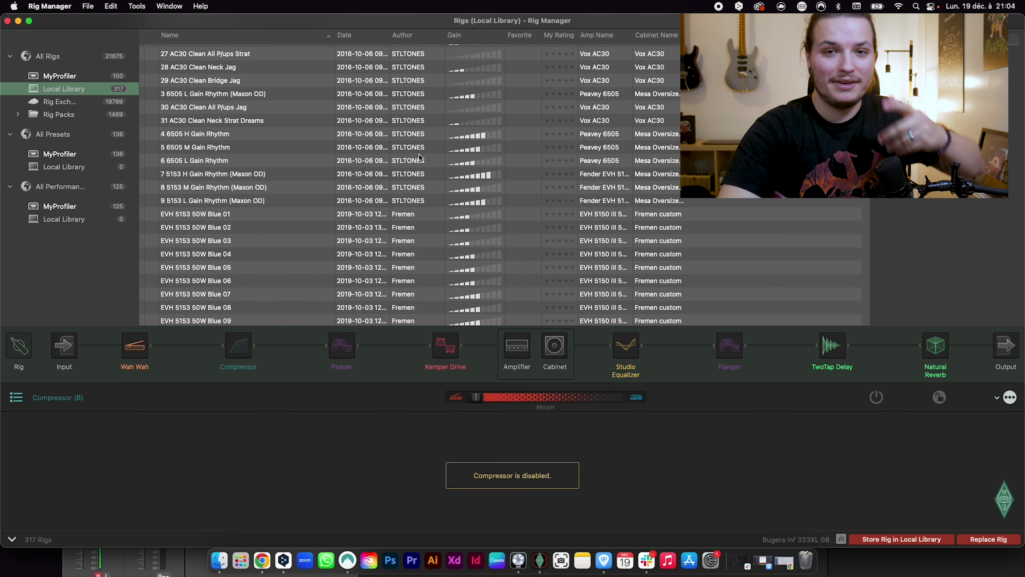
pyautogui.scroll(5, 404, 156)
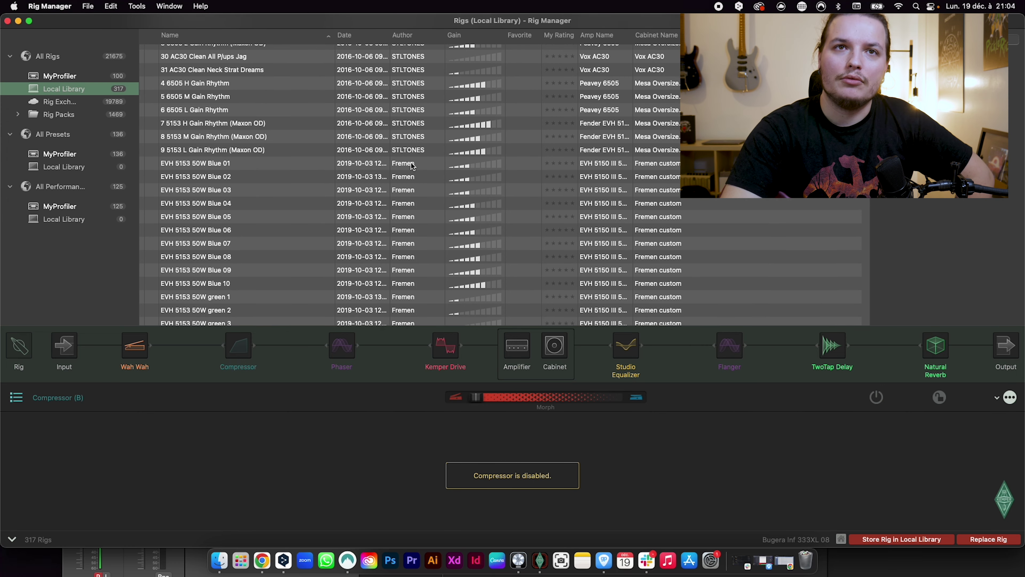
pyautogui.scroll(-15, 408, 161)
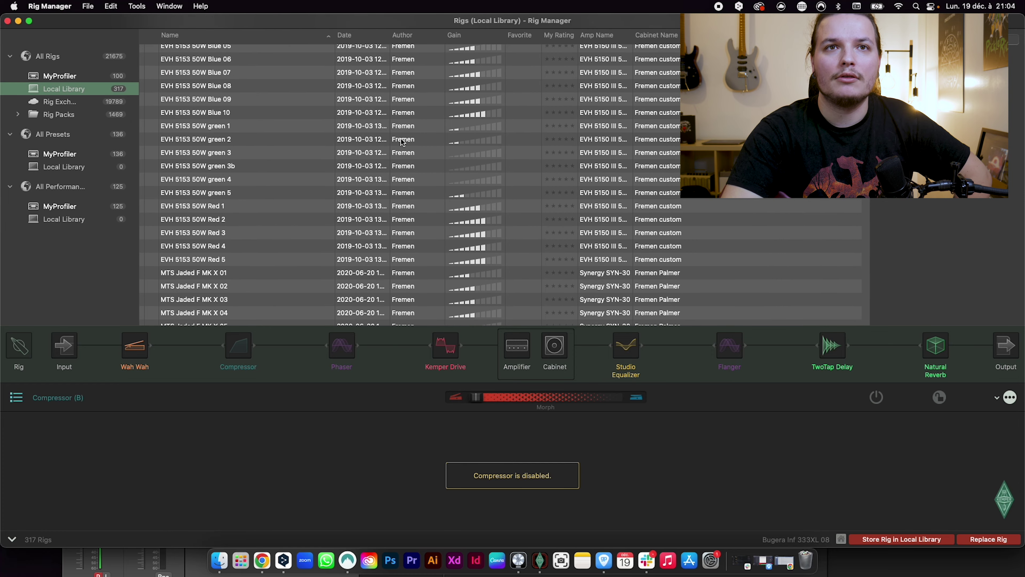
pyautogui.scroll(-10, 402, 141)
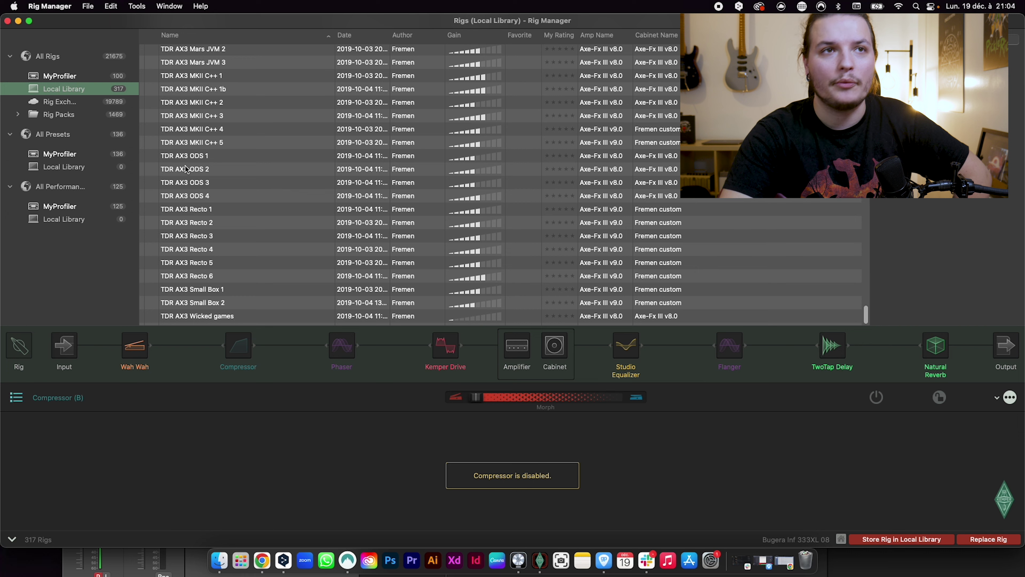
# Check the Bugera Infinium 333XL rig files in Finder, and return to the Local Library rigs in Rig Manager.
pyautogui.click(220, 560)
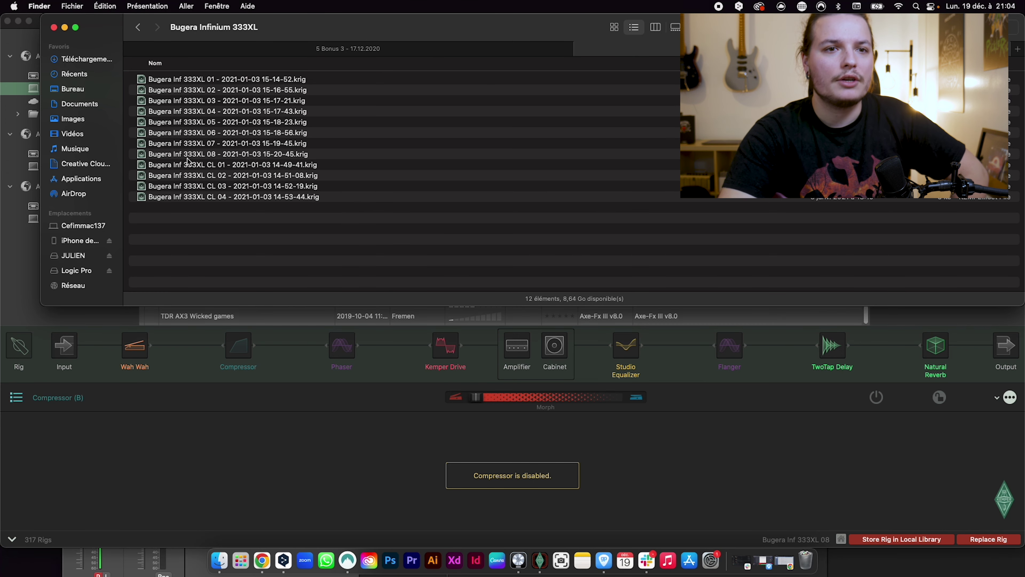
pyautogui.click(28, 278)
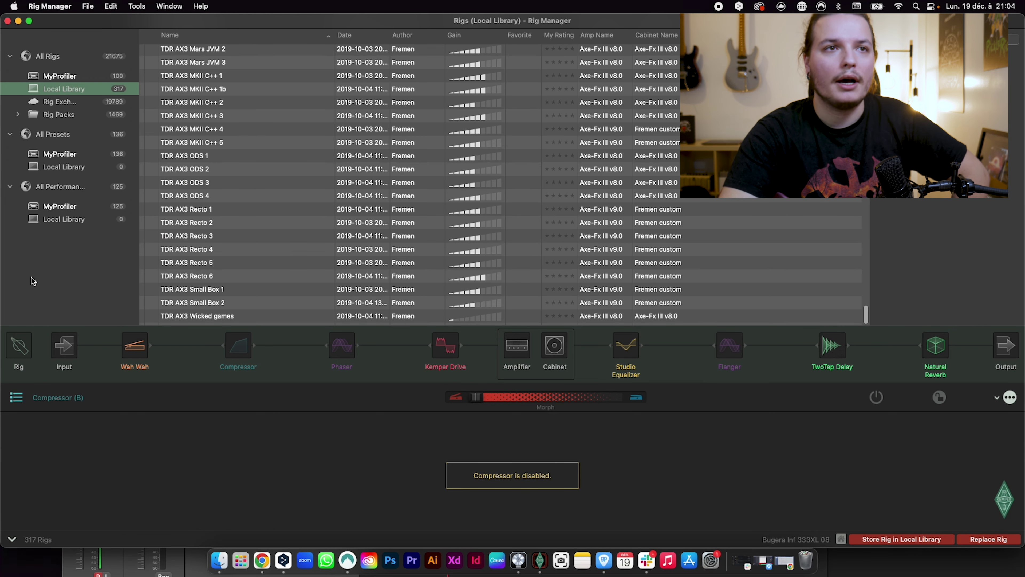
pyautogui.click(60, 98)
pyautogui.click(64, 91)
pyautogui.click(59, 97)
pyautogui.click(72, 93)
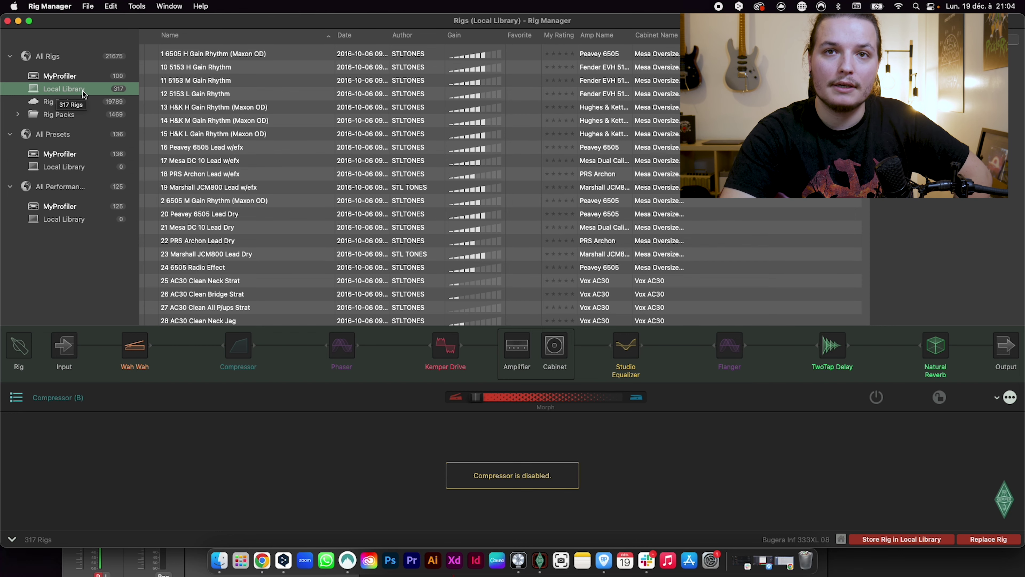
# Import all .krig files from the Bugera Infinium 333XL folder inside BONUS January 2021 (OS 8.0.2) into the Local Library.
pyautogui.click(87, 7)
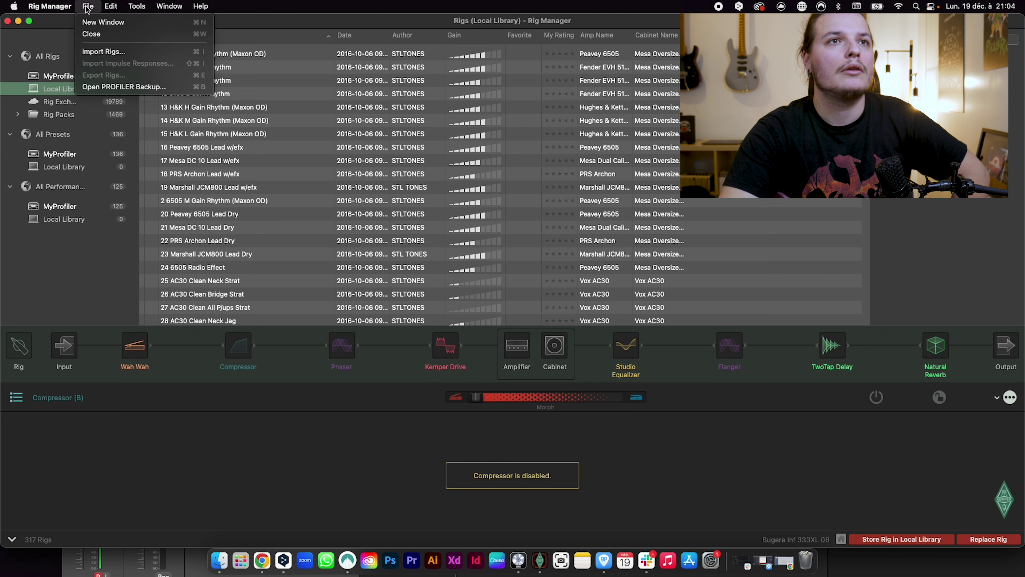
pyautogui.click(98, 52)
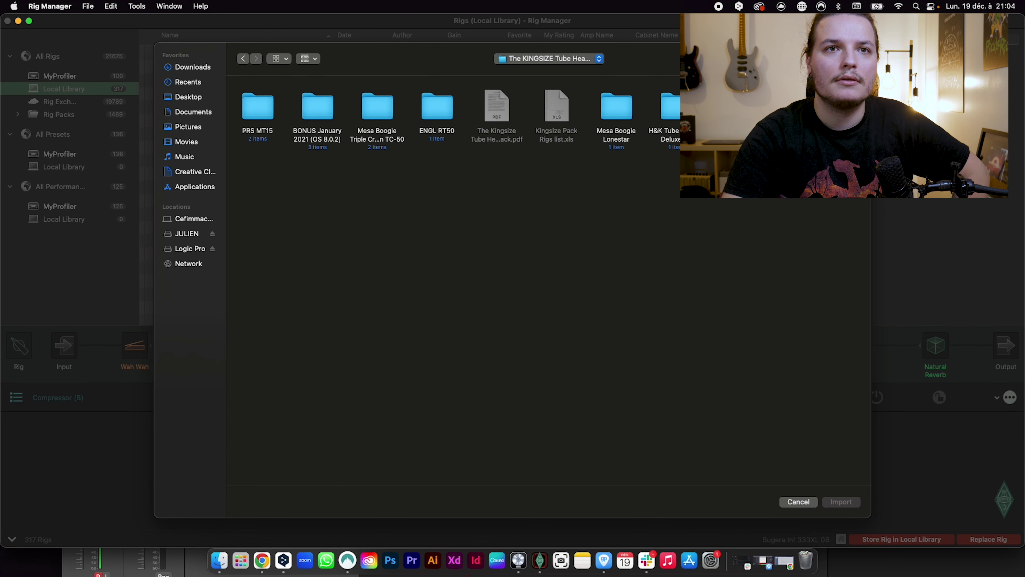
pyautogui.doubleClick(322, 106)
pyautogui.doubleClick(318, 109)
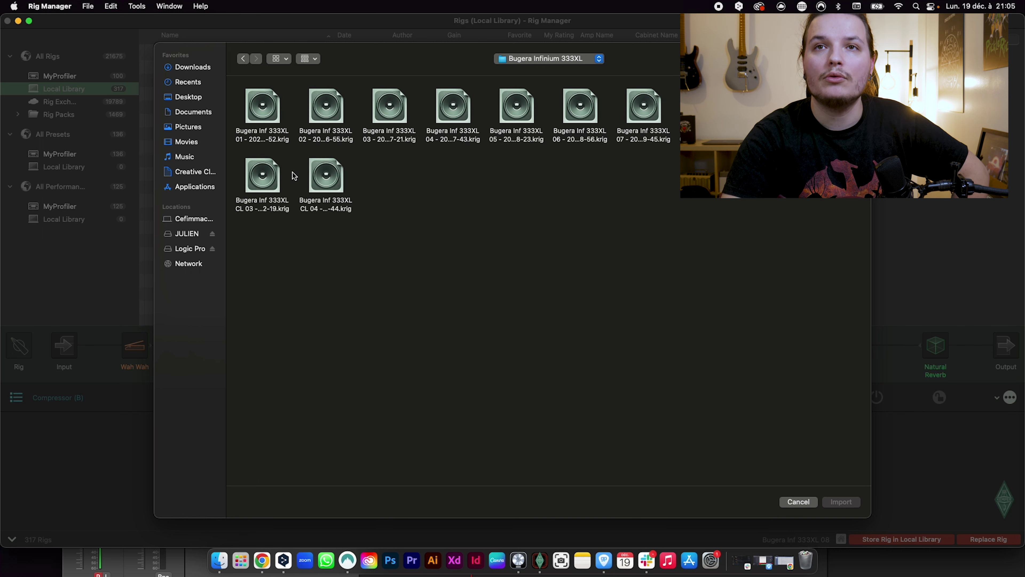
pyautogui.moveTo(843, 271); pyautogui.dragTo(234, 96)
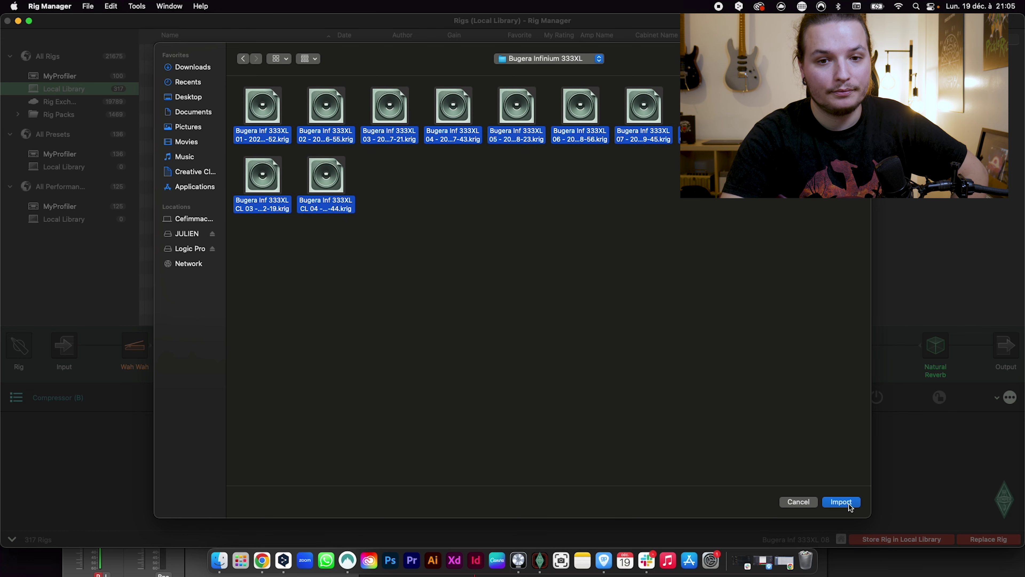
pyautogui.click(842, 501)
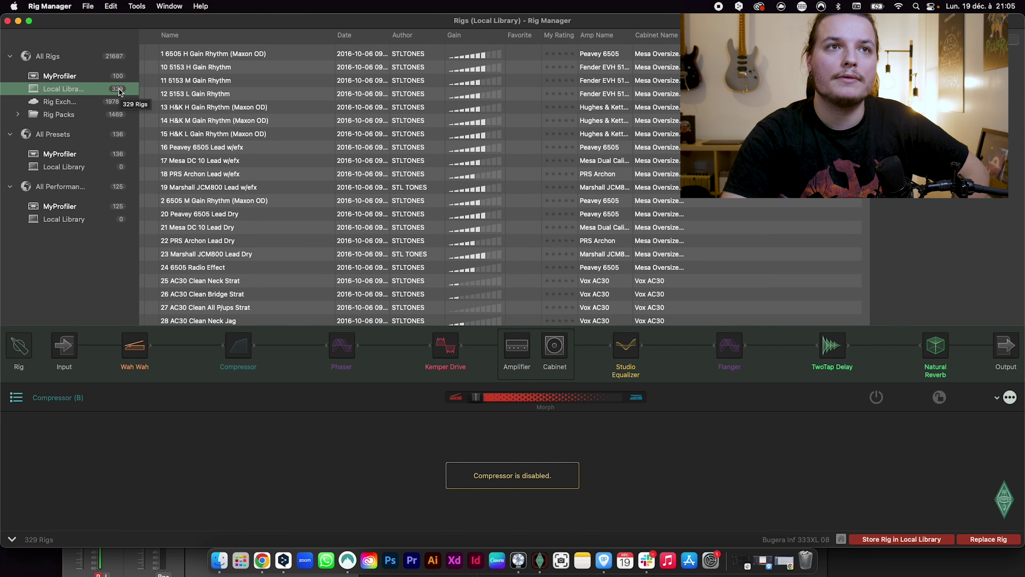
# Find the imported Bugera Inf 333XL rigs in the Local Library list and look over 01 through 08.
pyautogui.scroll(-1, 500, 185)
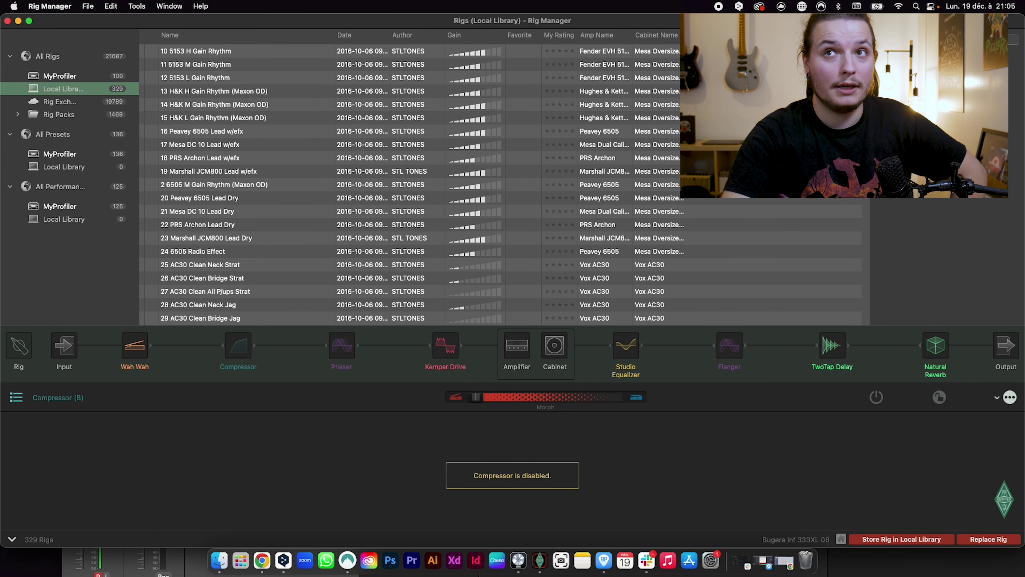
pyautogui.click(196, 51)
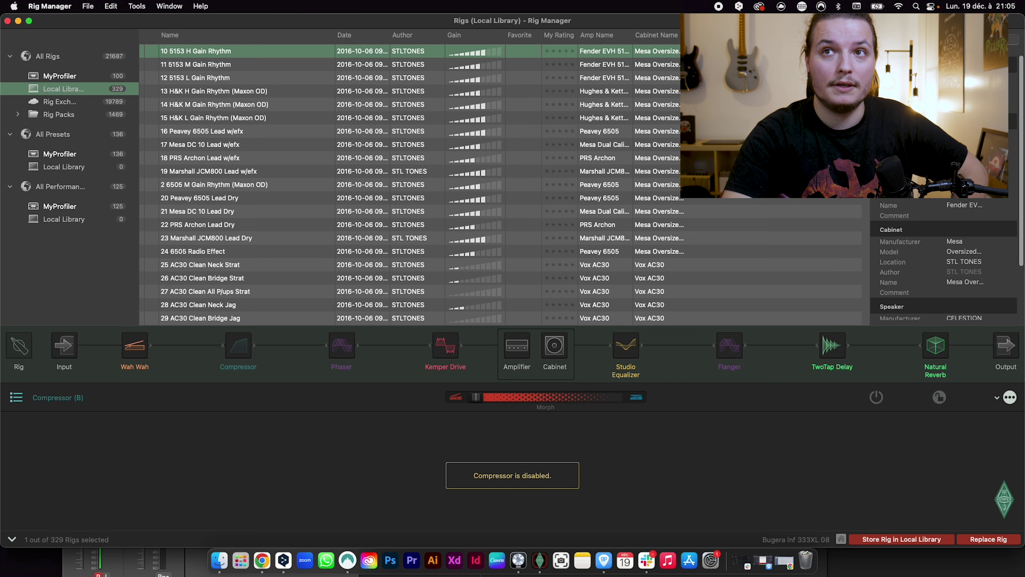
pyautogui.scroll(-15, 420, 185)
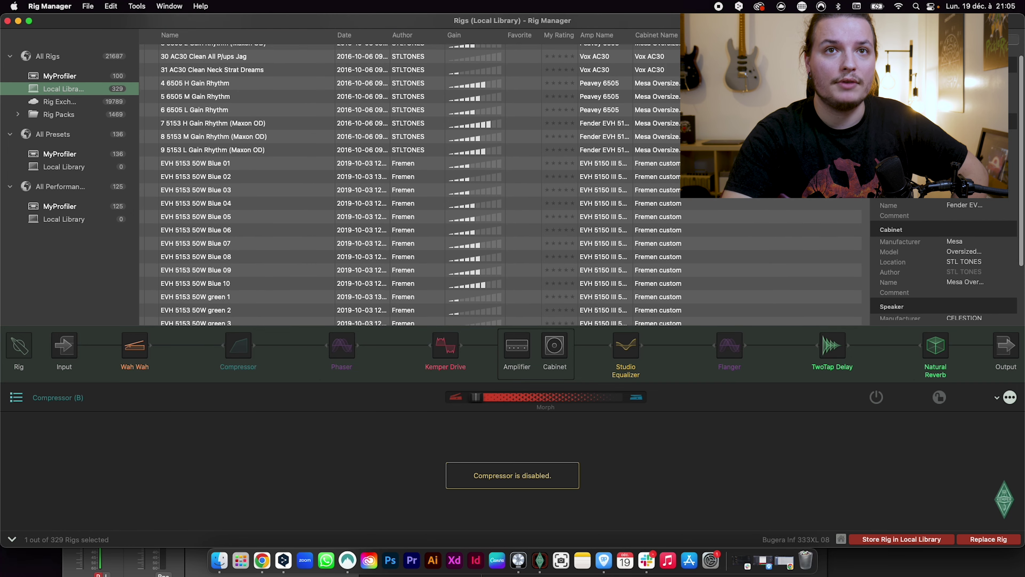
pyautogui.scroll(-10, 222, 176)
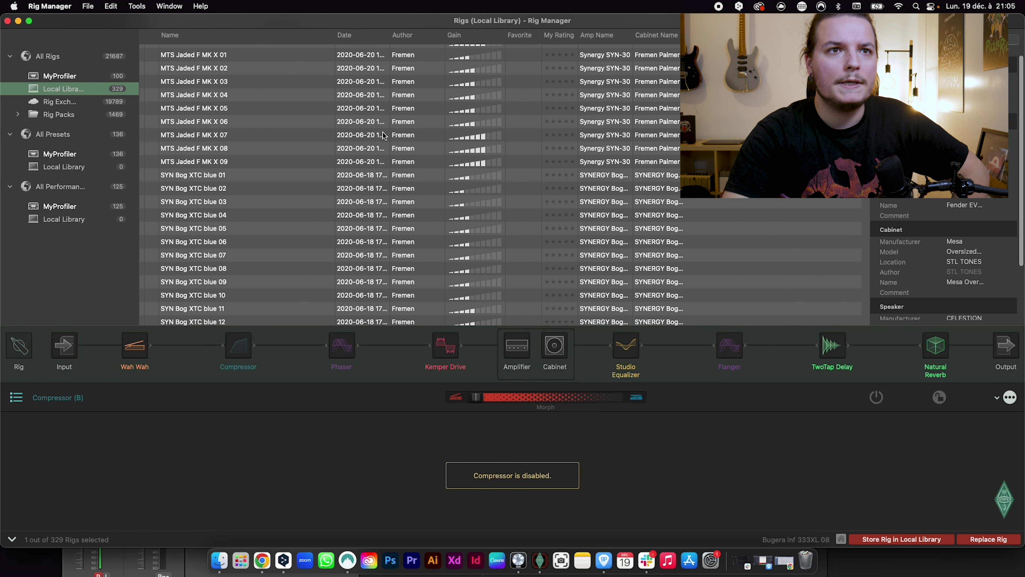
pyautogui.scroll(-10, 366, 205)
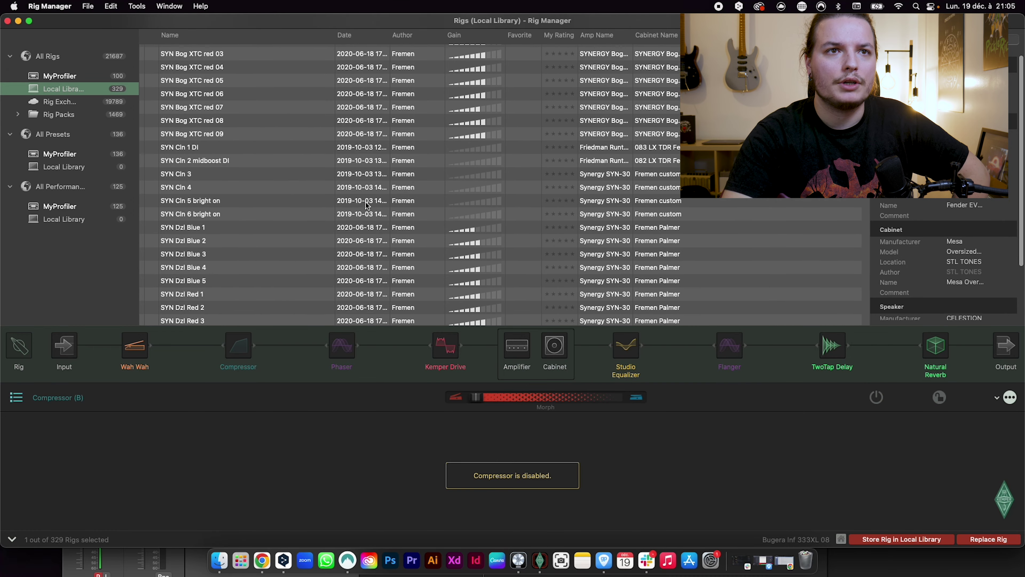
pyautogui.scroll(-15, 366, 205)
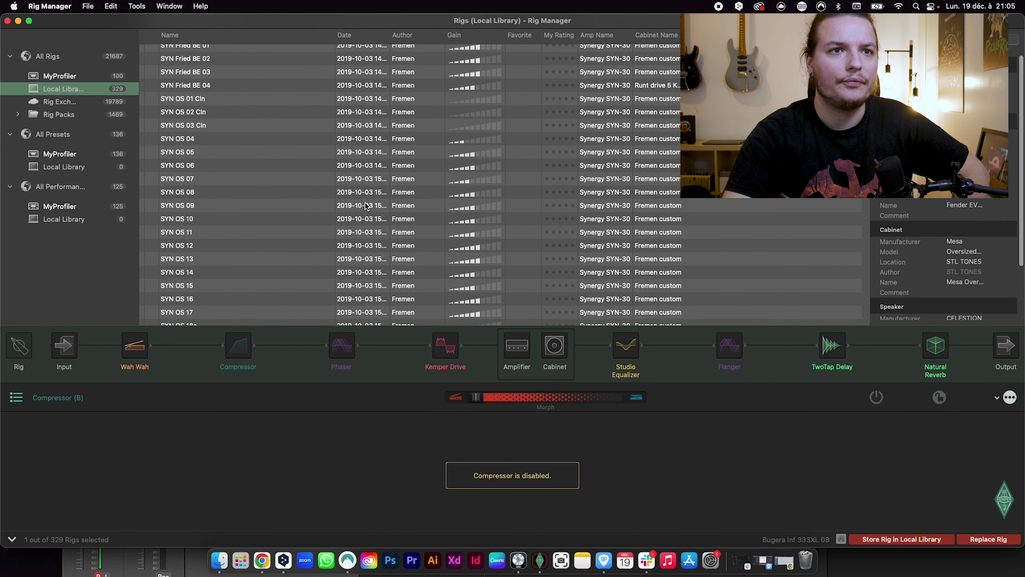
pyautogui.scroll(-10, 366, 205)
pyautogui.click(225, 170)
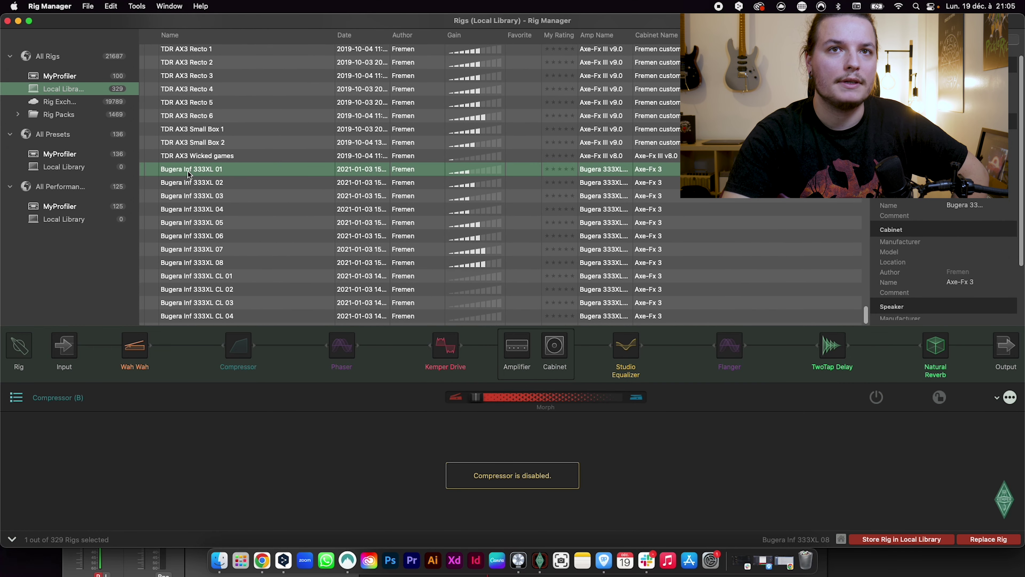
pyautogui.click(227, 266)
# Compare the imported rigs with the Bugera 333XL and CL source files in Finder, and return to Rig Manager.
pyautogui.click(220, 561)
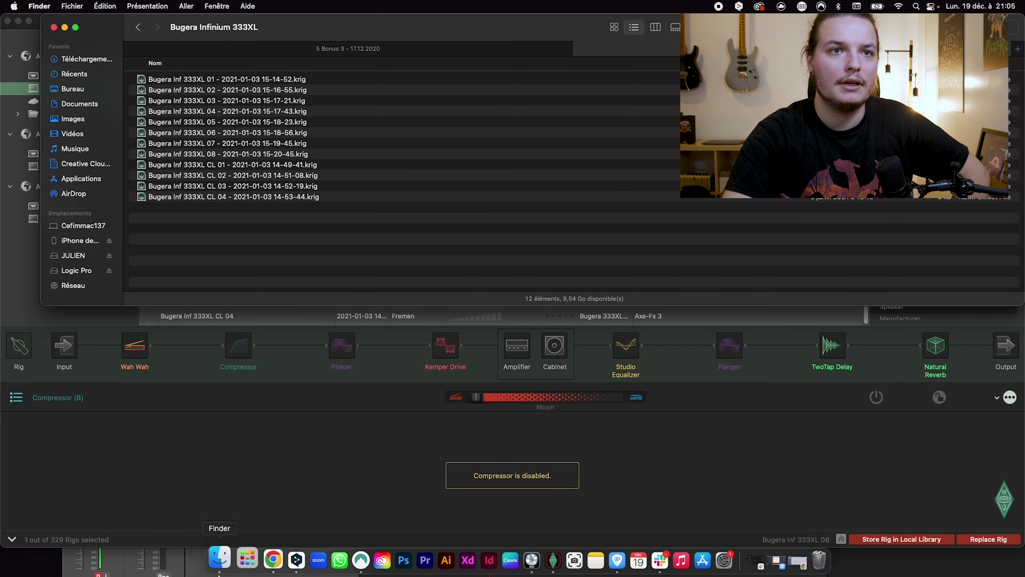
pyautogui.click(213, 80)
pyautogui.click(216, 156)
pyautogui.click(219, 81)
pyautogui.click(216, 157)
pyautogui.click(225, 168)
pyautogui.click(228, 199)
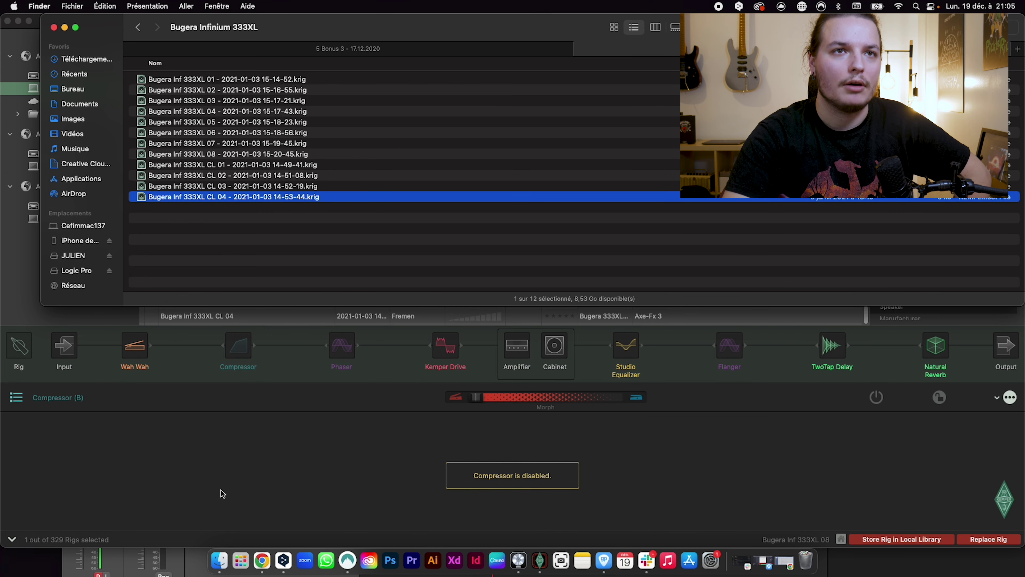
pyautogui.click(210, 386)
# Load the rigs Bugera Inf 333XL 01, 08 and 02 one after another to audition them.
pyautogui.click(241, 170)
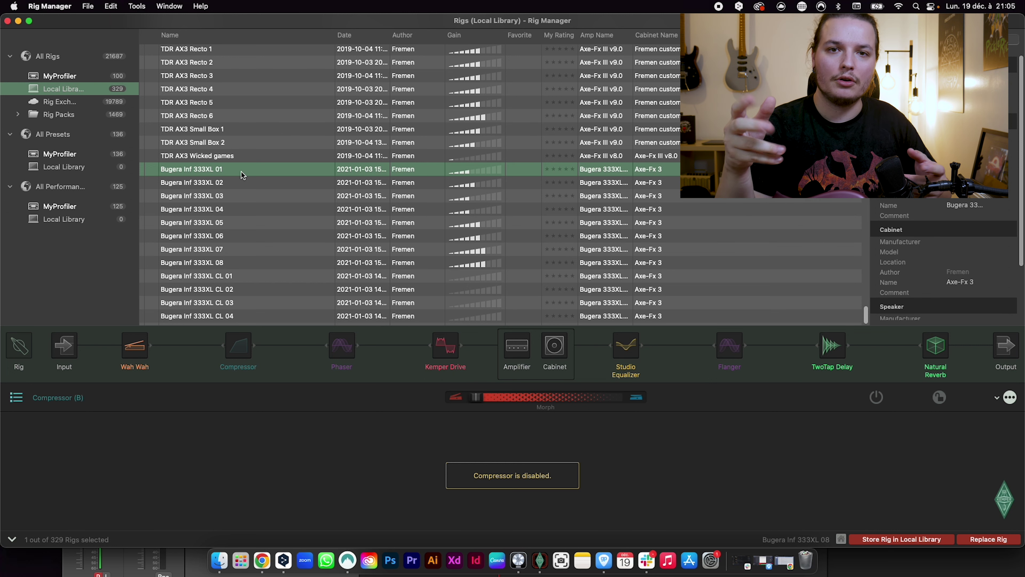
pyautogui.doubleClick(224, 171)
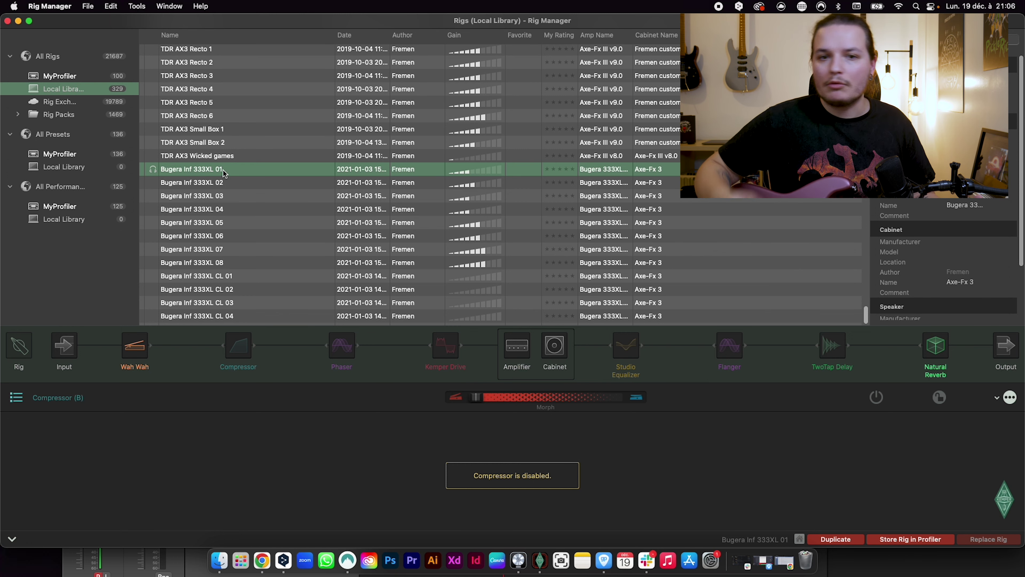
pyautogui.click(226, 263)
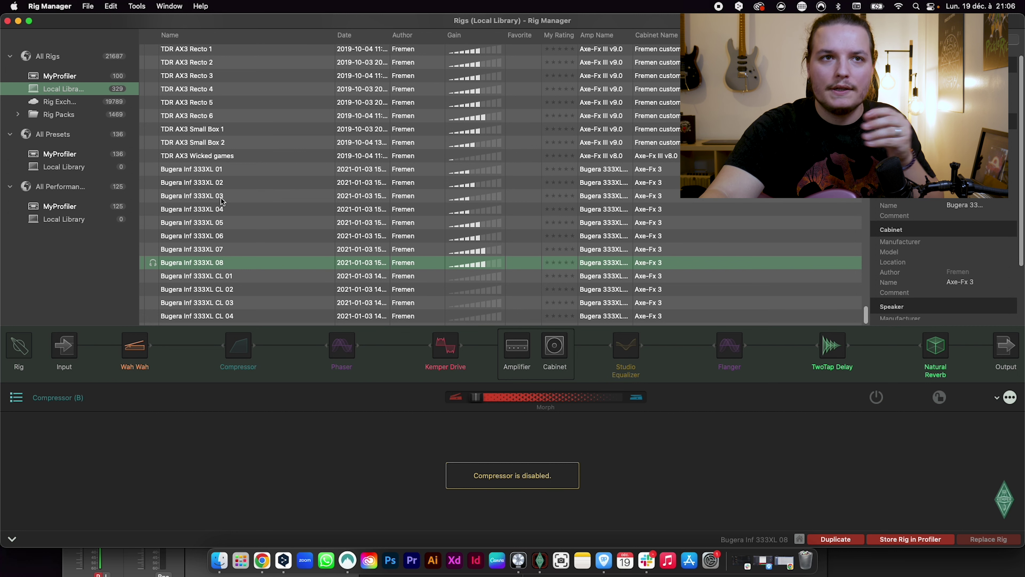
pyautogui.click(208, 183)
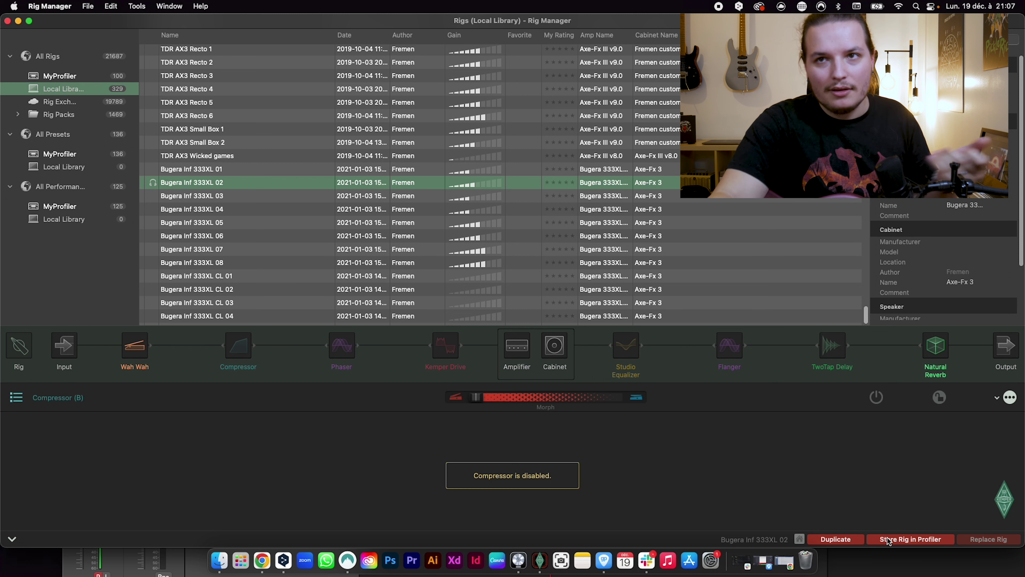
# Store the Bugera Inf 333XL 02 rig from the Local Library in the Profiler and open the MyProfiler rig list.
pyautogui.click(91, 79)
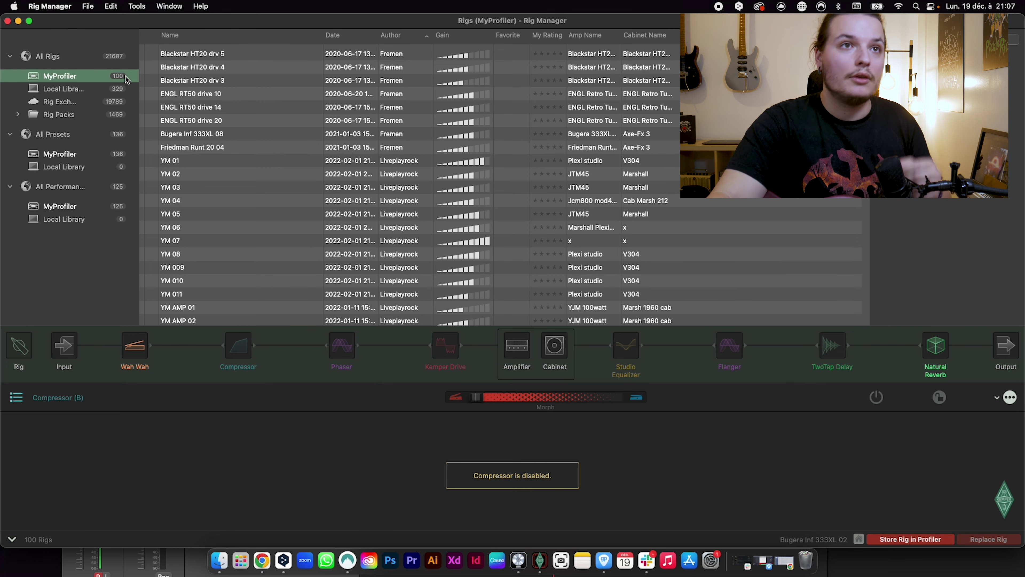
pyautogui.click(100, 89)
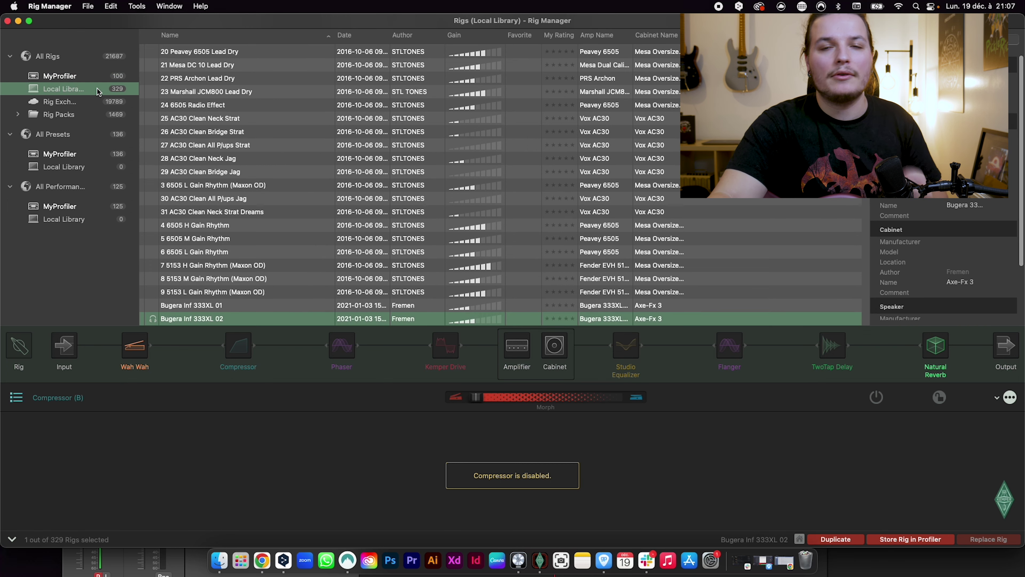
pyautogui.scroll(-1, 208, 292)
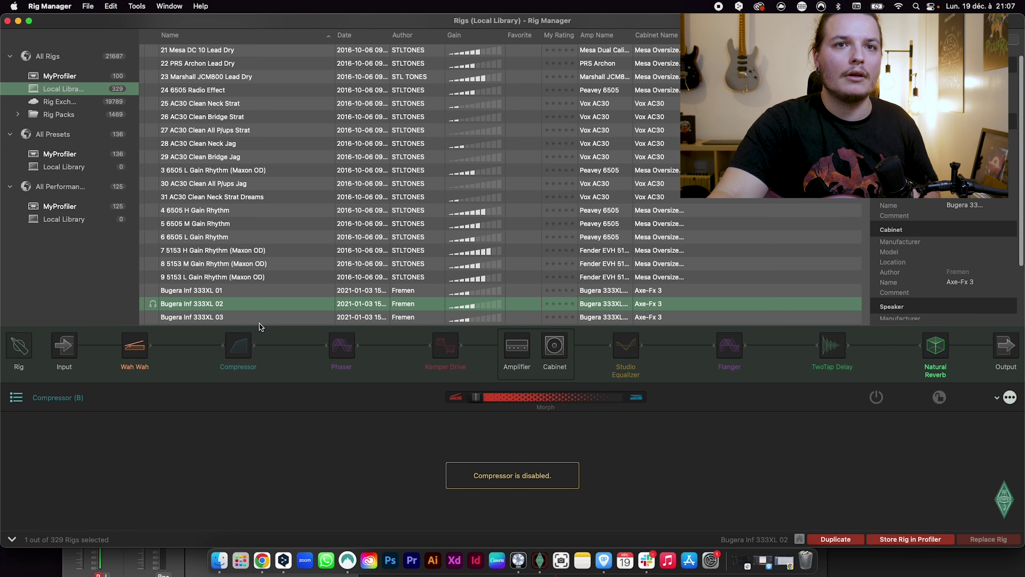
pyautogui.click(895, 542)
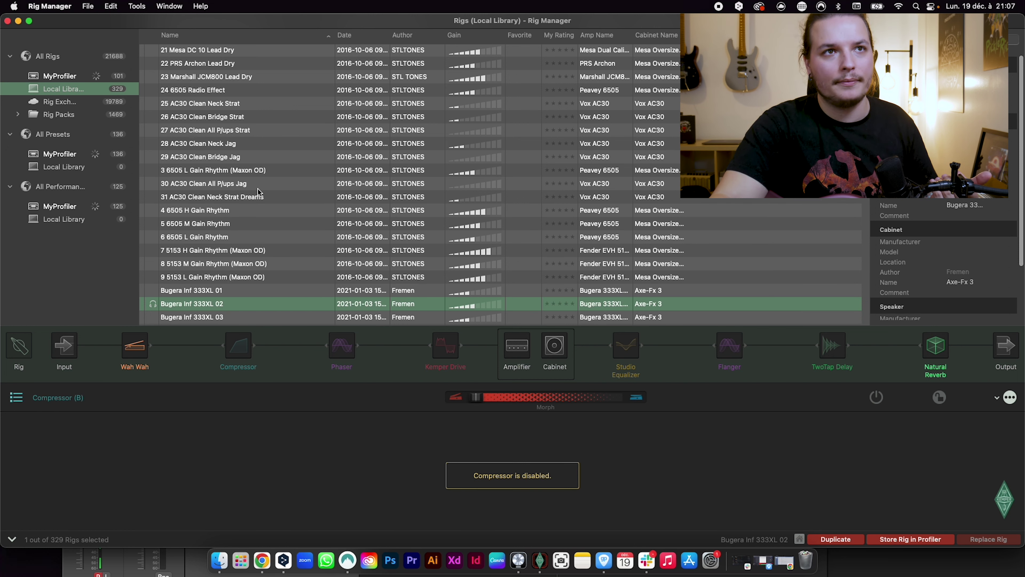
pyautogui.click(121, 76)
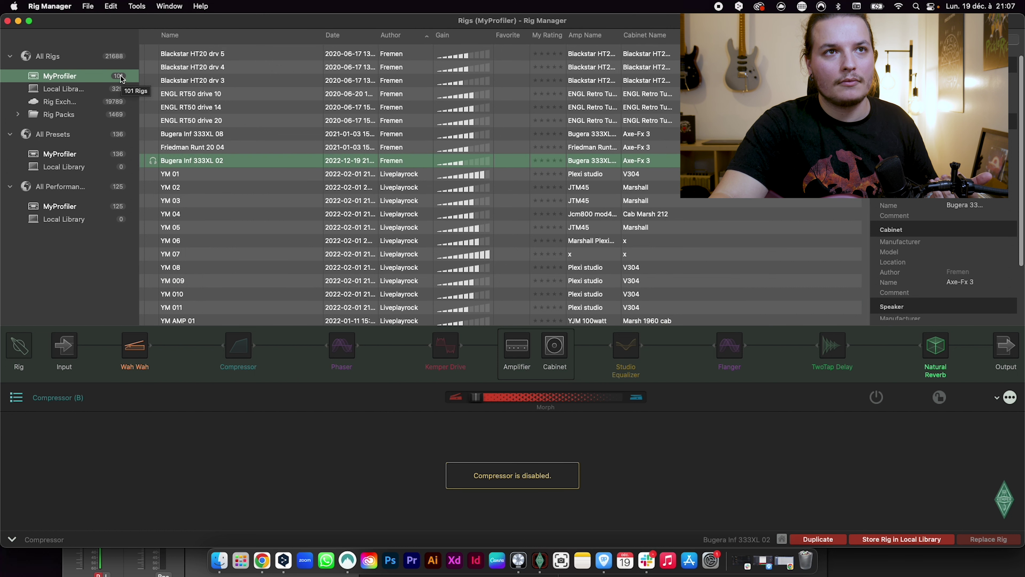